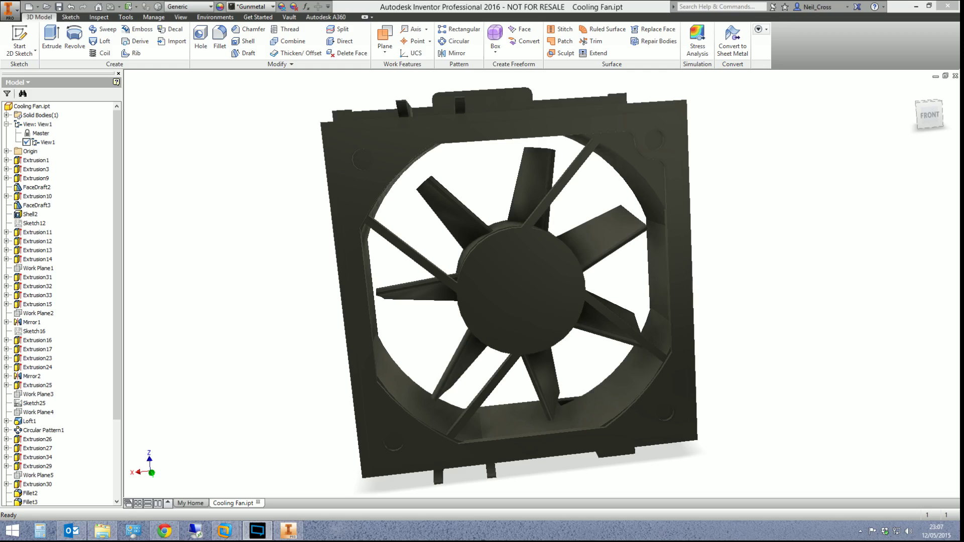
Step: Set the YouTube tutorial's quality to 1080p60, then minimize Chrome to return to Inventor
{"action": "left_click", "coordinate": [277, 196]}
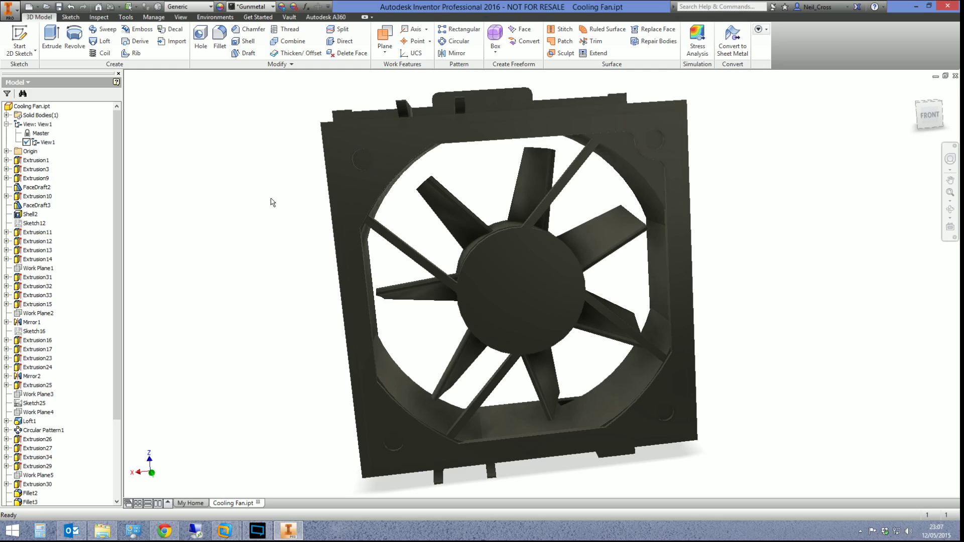
{"action": "left_click", "coordinate": [165, 531]}
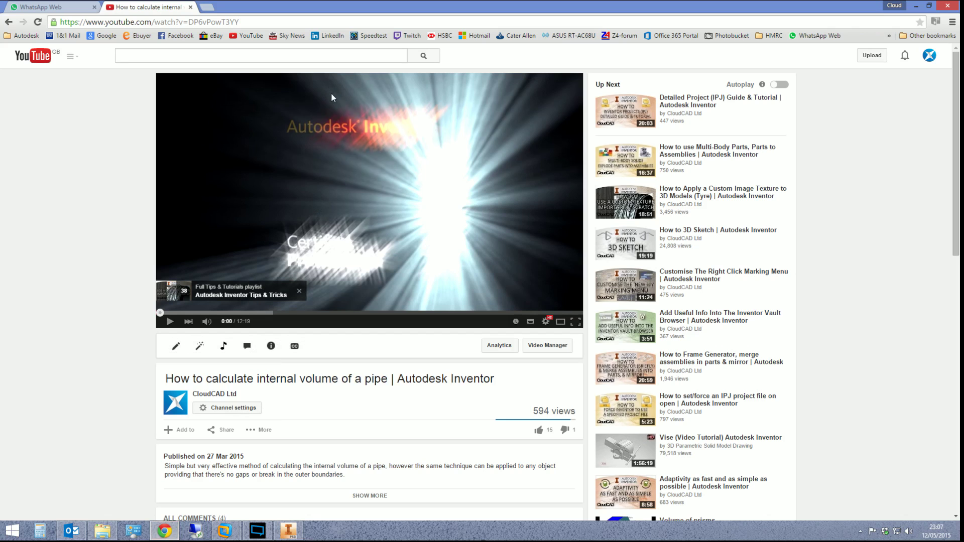
{"action": "left_click", "coordinate": [546, 322]}
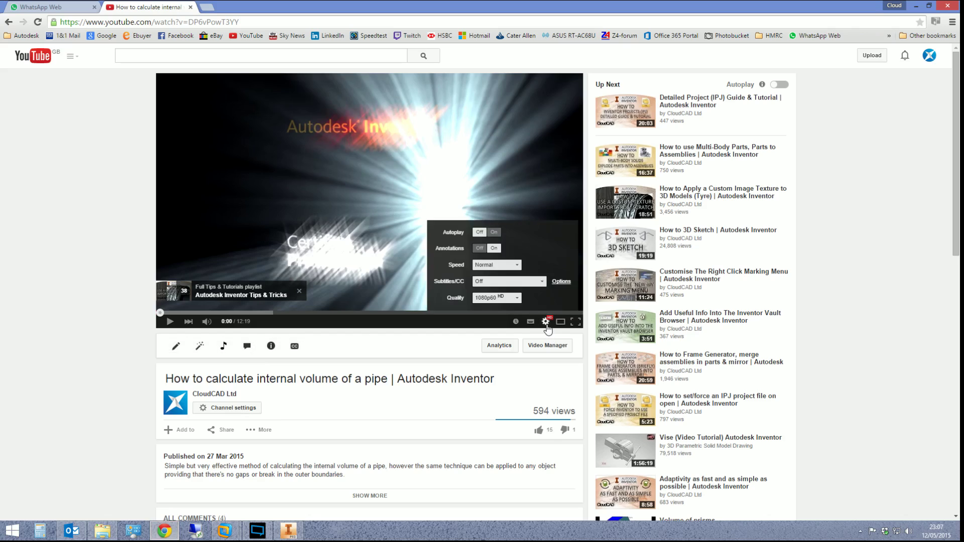
{"action": "left_click", "coordinate": [498, 298]}
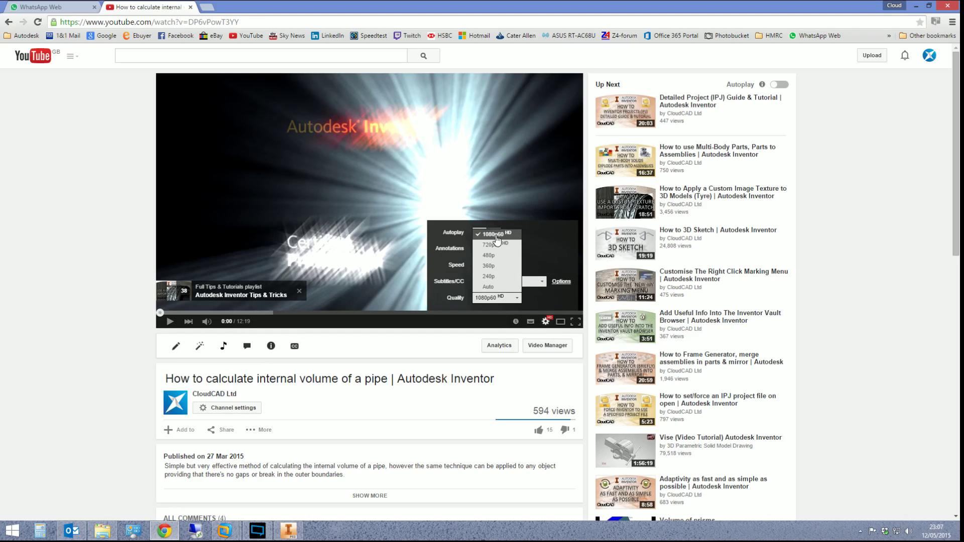
{"action": "left_click", "coordinate": [496, 234]}
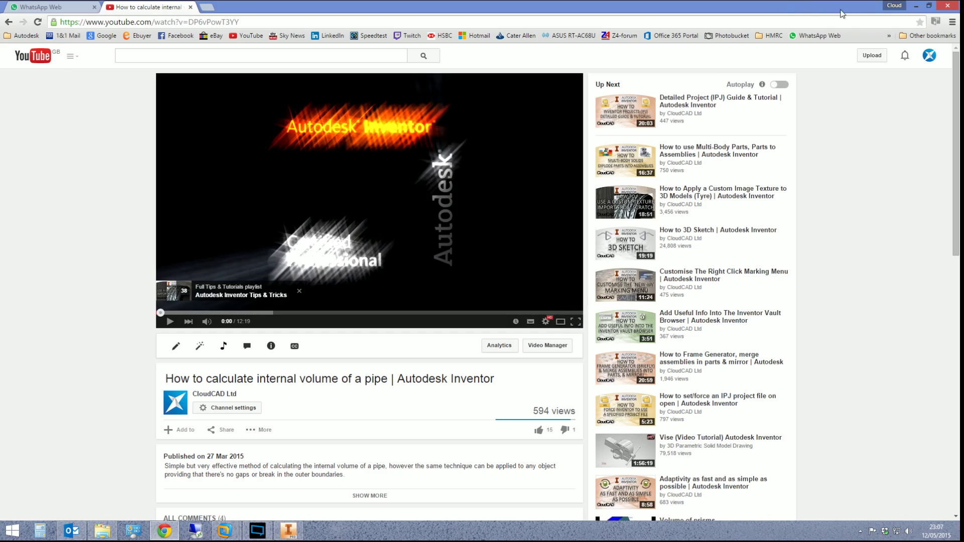
{"action": "left_click", "coordinate": [917, 9]}
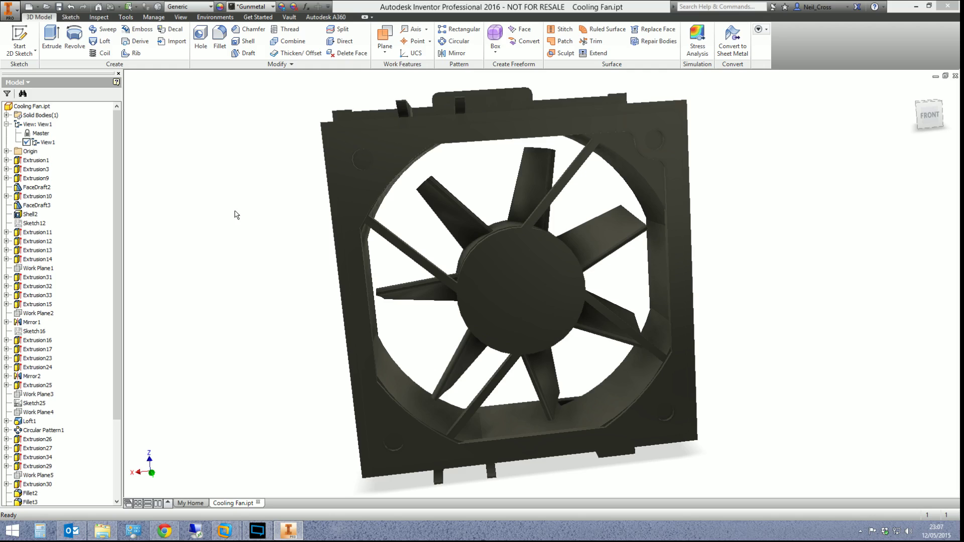
Step: Orbit the Cooling Fan slightly to an oblique view showing the frame's depth
{"action": "middle_click_drag", "start_coordinate": [467, 213], "coordinate": [486, 229], "text": "shift"}
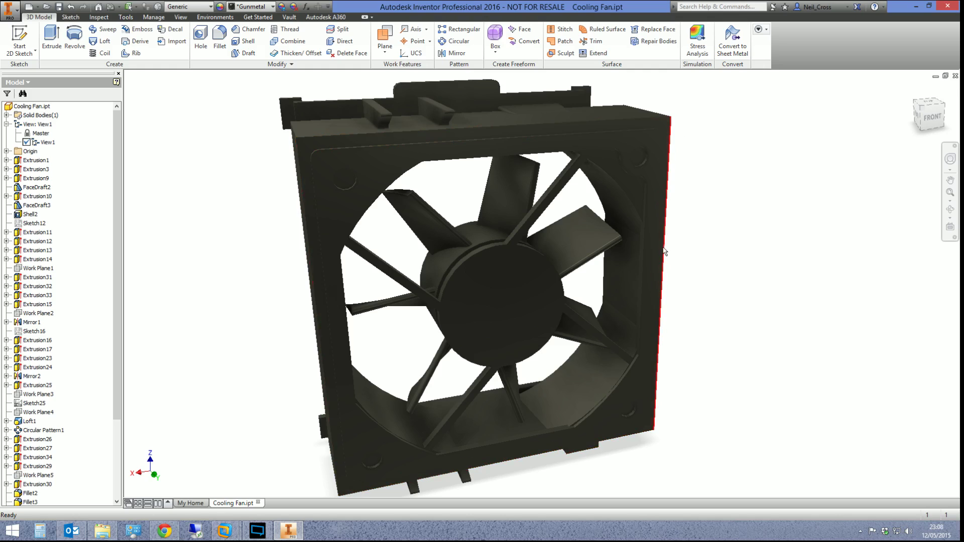
Step: Orbit the fan to near-front and tilted views, zooming in to examine edge rendering
{"action": "middle_click_drag", "start_coordinate": [668, 231], "coordinate": [546, 232], "text": "shift"}
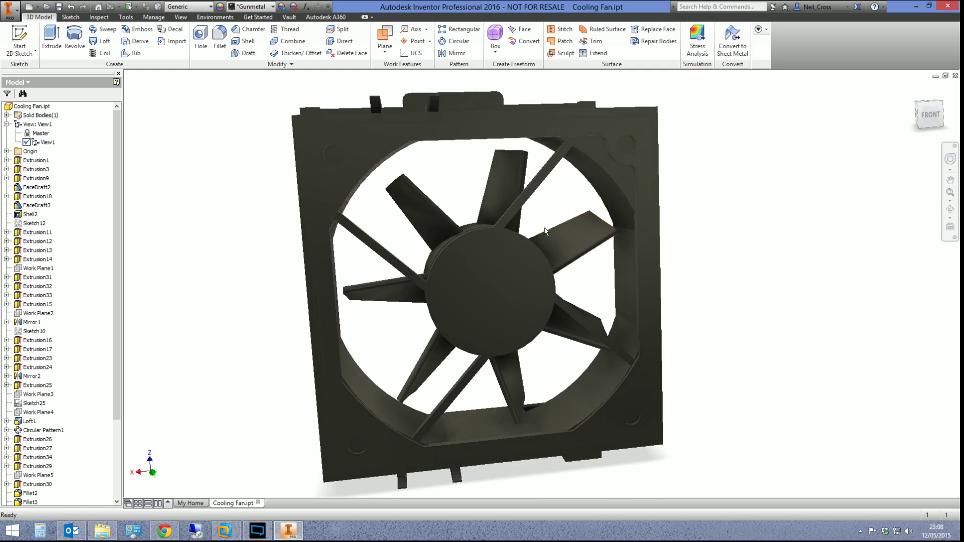
{"action": "scroll", "coordinate": [546, 232], "scroll_direction": "up", "scroll_amount": 4}
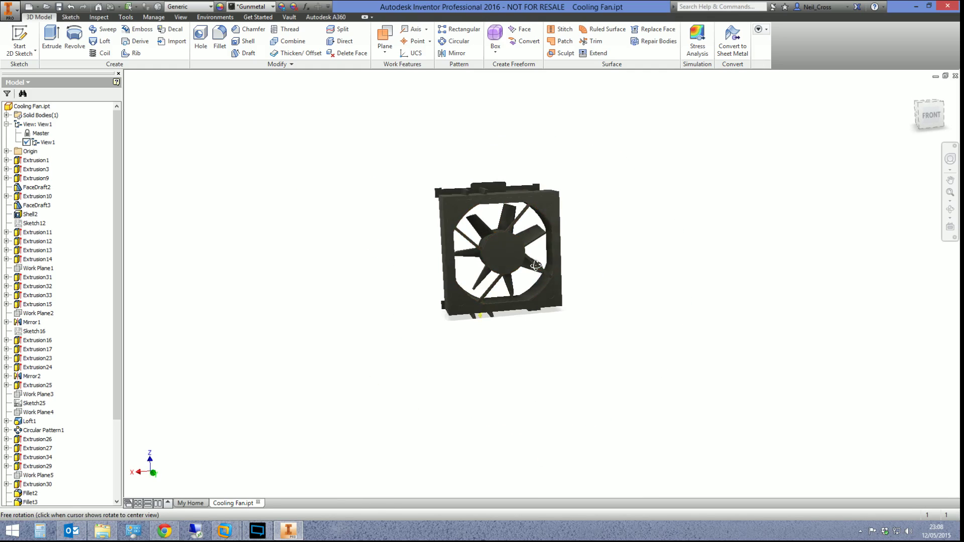
{"action": "middle_click_drag", "start_coordinate": [536, 266], "coordinate": [559, 207], "text": "shift"}
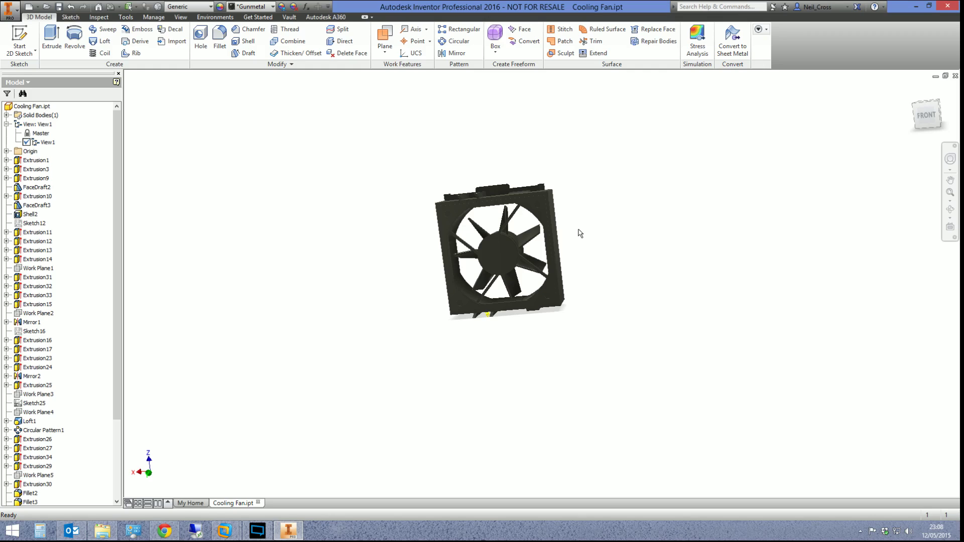
{"action": "scroll", "coordinate": [578, 232], "scroll_direction": "up", "scroll_amount": 5}
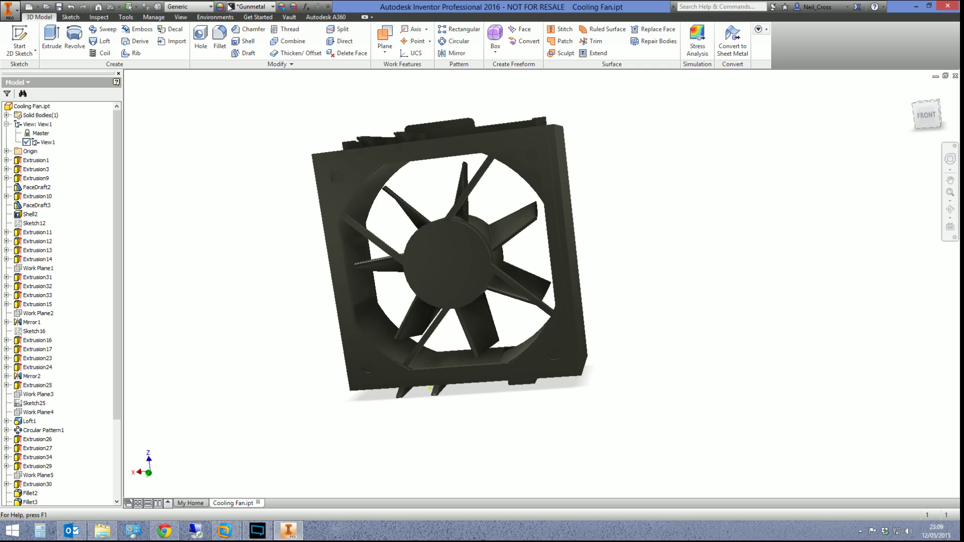
Step: Orbit the fan, then confirm Application Options display quality stays at Smoother
{"action": "key", "text": "F4"}
{"action": "left_click_drag", "start_coordinate": [522, 256], "coordinate": [566, 270]}
{"action": "left_click", "coordinate": [12, 11]}
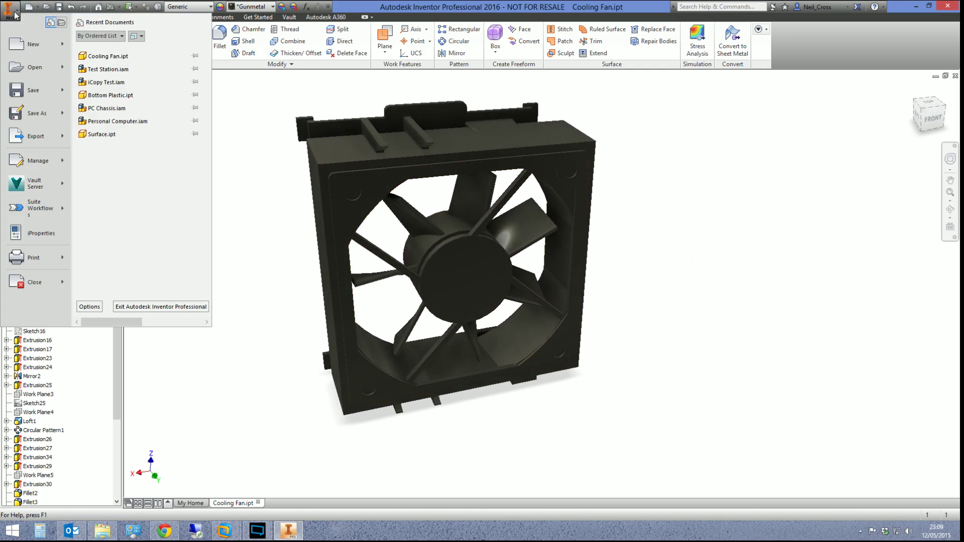
{"action": "left_click", "coordinate": [90, 307]}
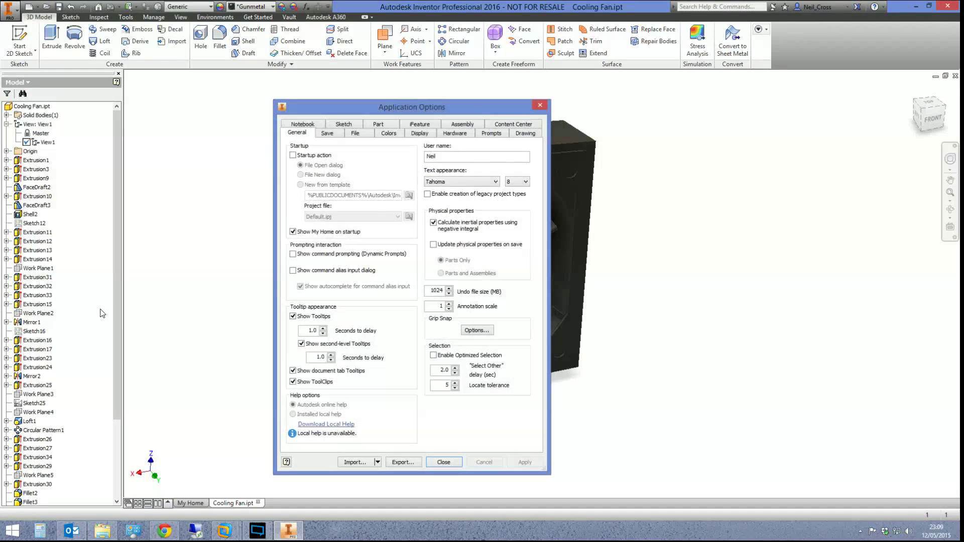
{"action": "left_click", "coordinate": [416, 136]}
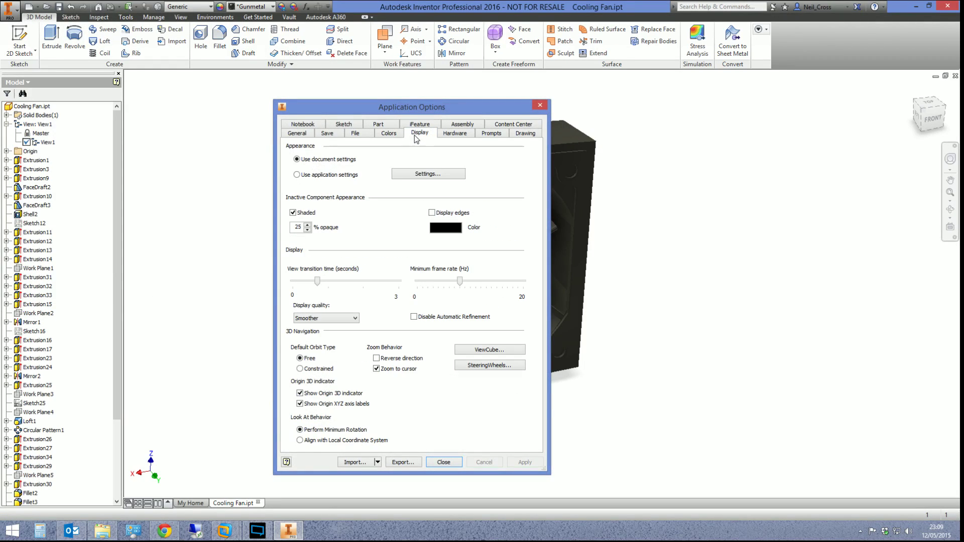
{"action": "left_click", "coordinate": [311, 321]}
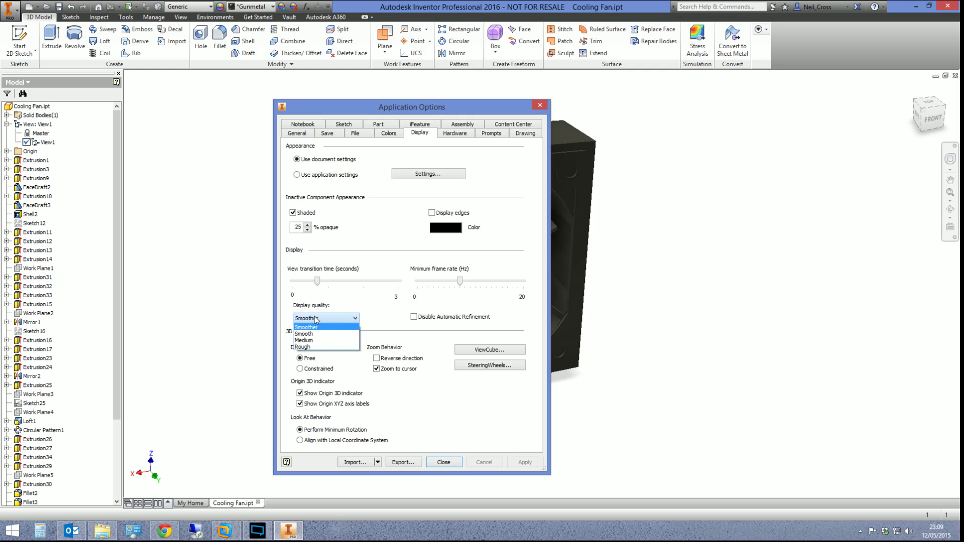
{"action": "left_click", "coordinate": [316, 320]}
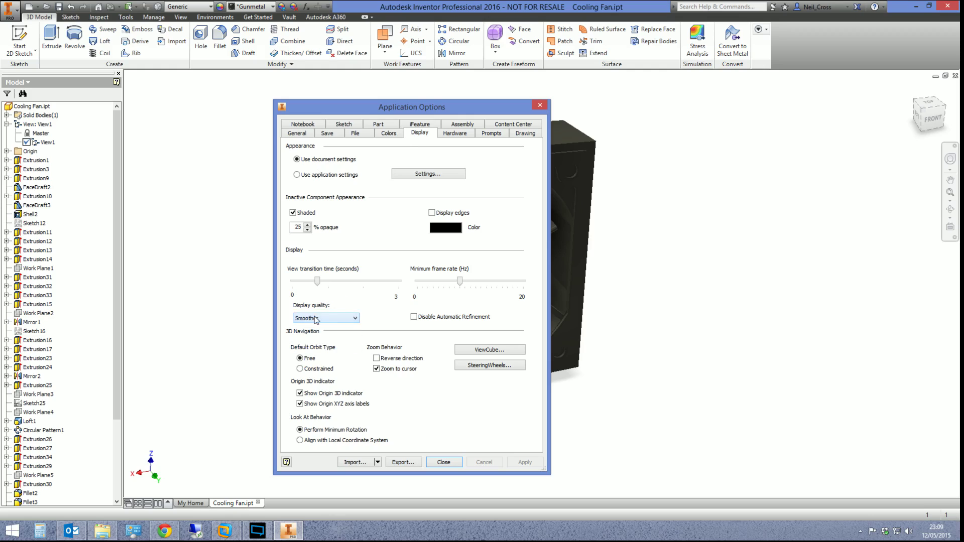
Step: Change the Hardware graphics setting from Performance to Quality and confirm with OK
{"action": "left_click", "coordinate": [456, 135]}
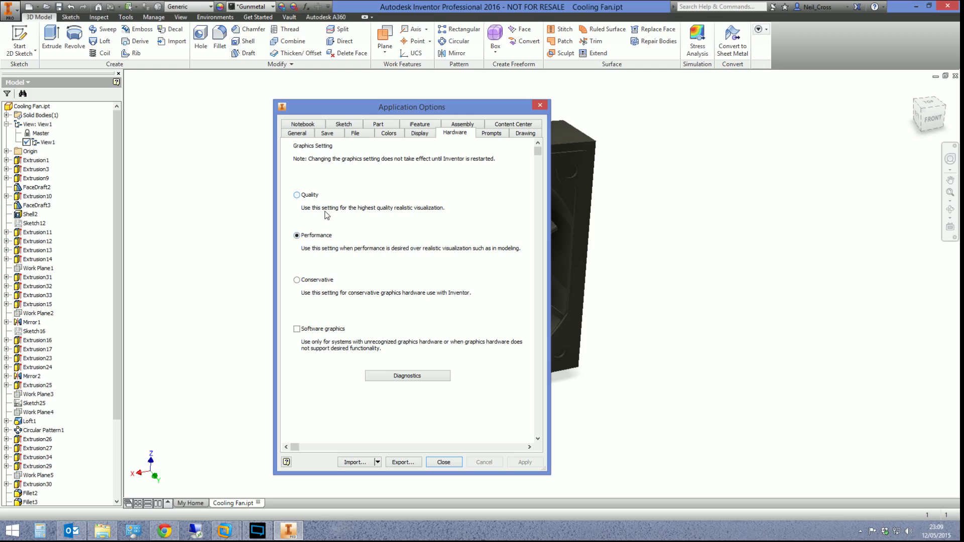
{"action": "left_click", "coordinate": [310, 196]}
{"action": "left_click", "coordinate": [449, 463]}
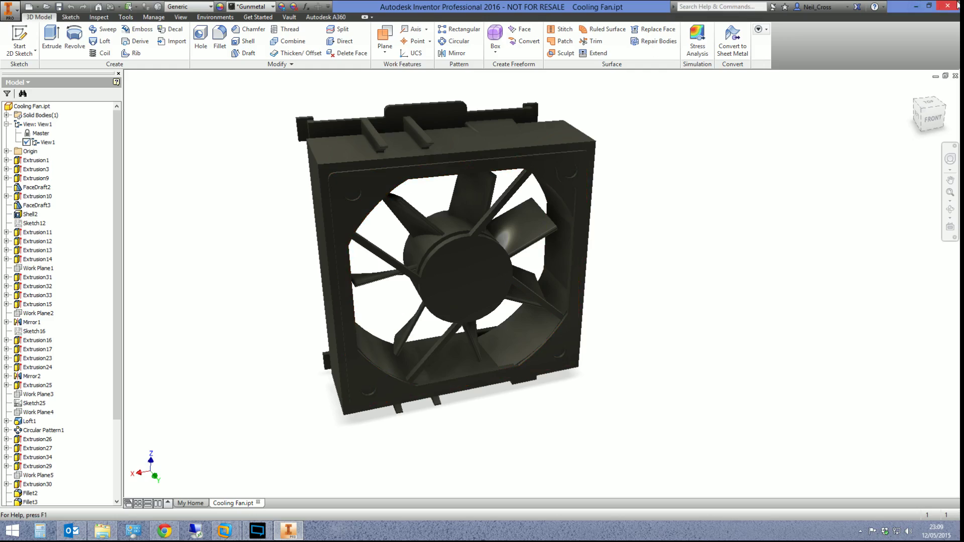
Step: Close Cooling Fan.ipt, exit Inventor, and bring up the Start screen to relaunch it
{"action": "key", "text": "ctrl+F4"}
{"action": "key", "text": "alt+F4"}
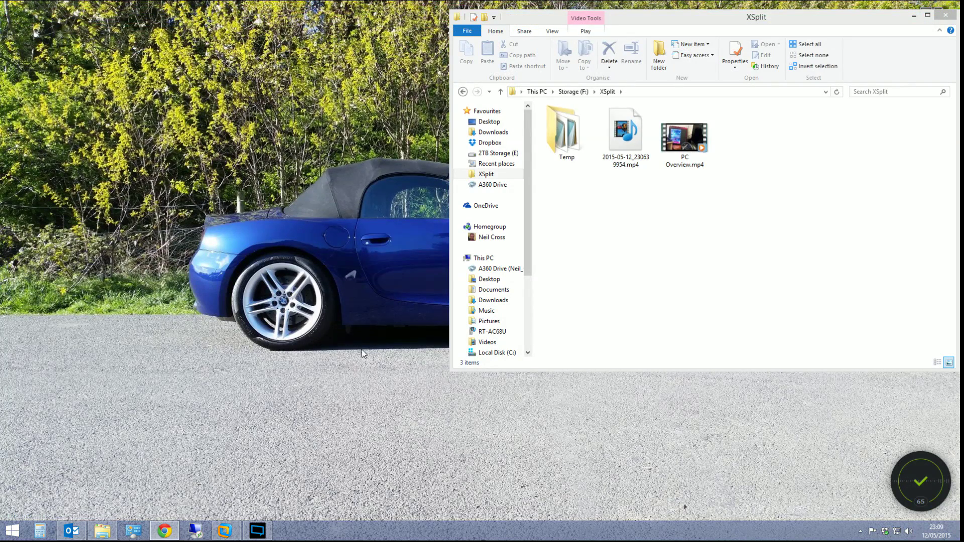
{"action": "key", "text": "super"}
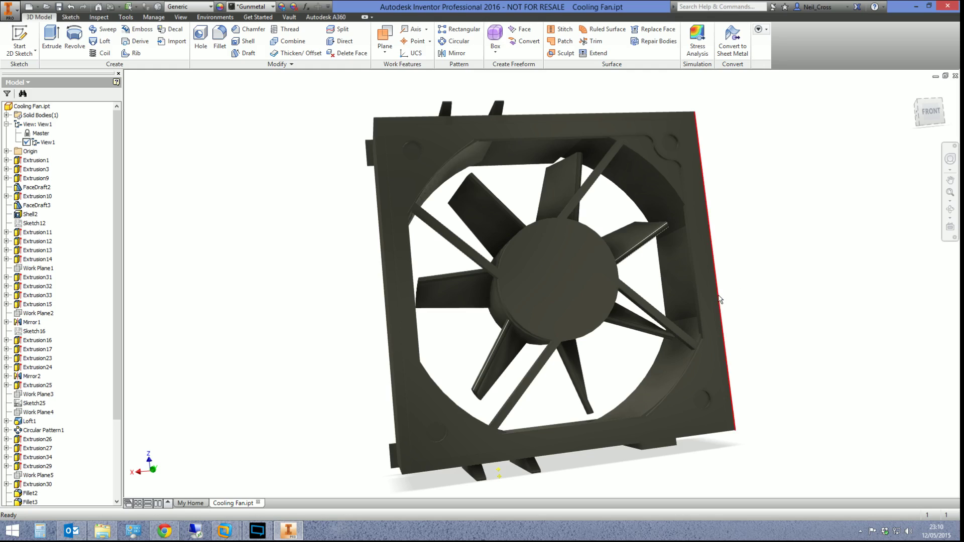
Step: Orbit the reopened fan through front and right-side views to check its edges under Quality graphics
{"action": "scroll", "coordinate": [718, 299], "scroll_direction": "down", "scroll_amount": 3}
{"action": "key", "text": "F4"}
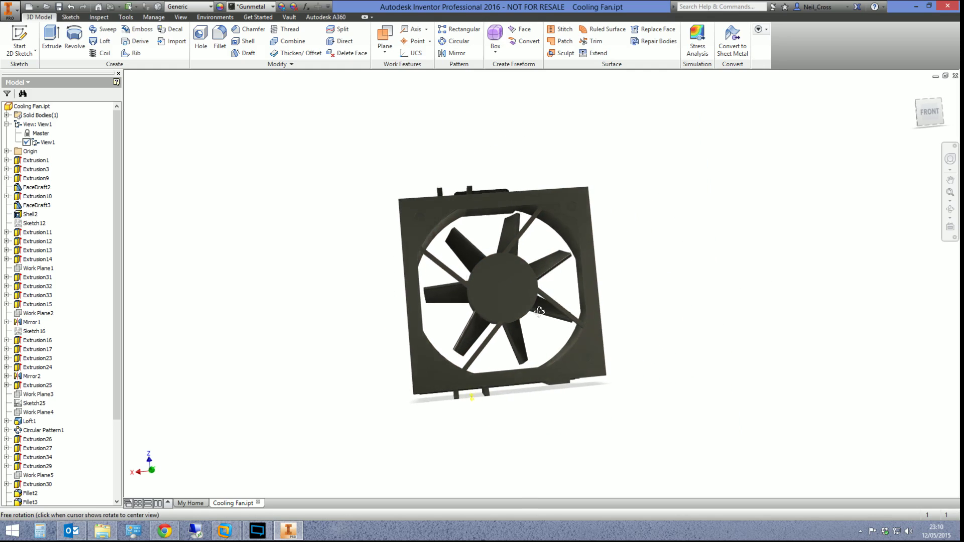
{"action": "left_click_drag", "start_coordinate": [539, 311], "coordinate": [522, 335]}
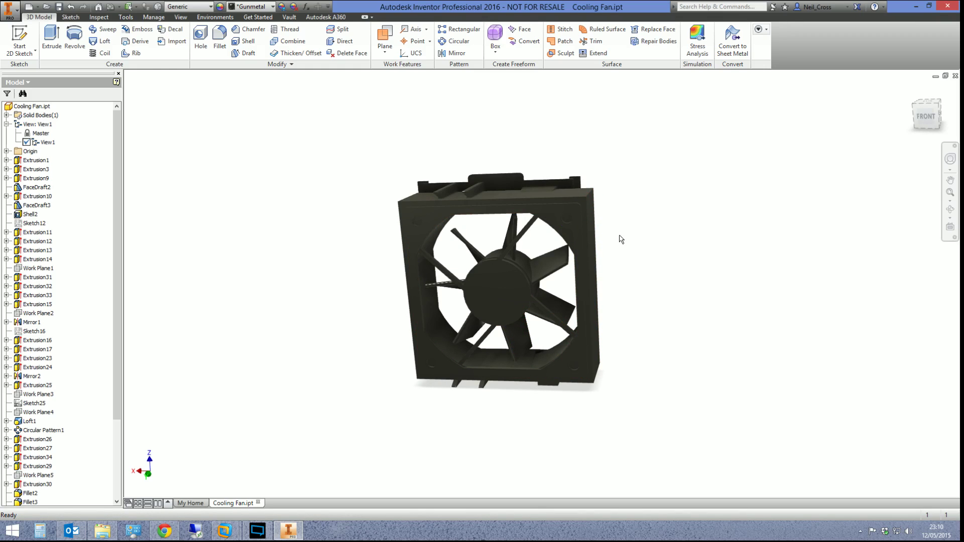
{"action": "key", "text": "F4"}
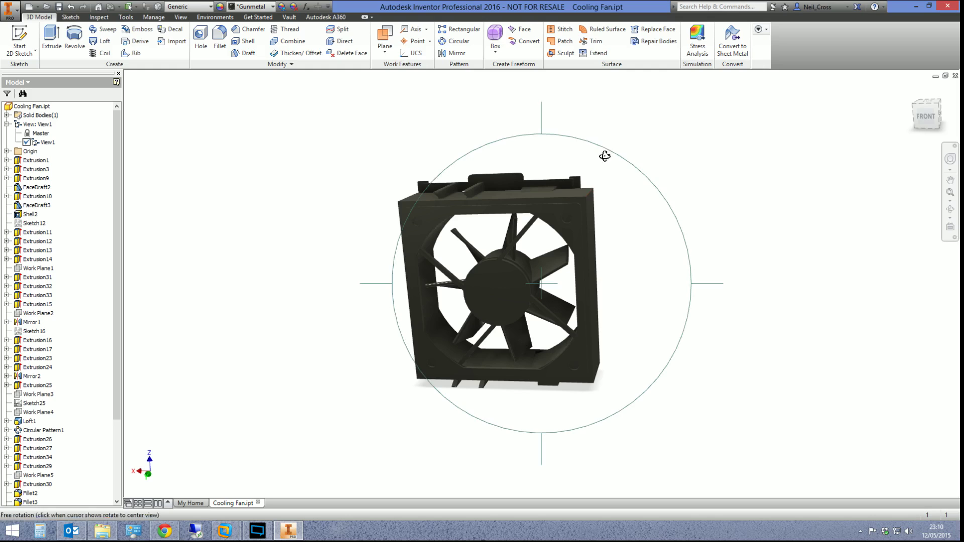
{"action": "left_click_drag", "start_coordinate": [549, 280], "coordinate": [474, 283]}
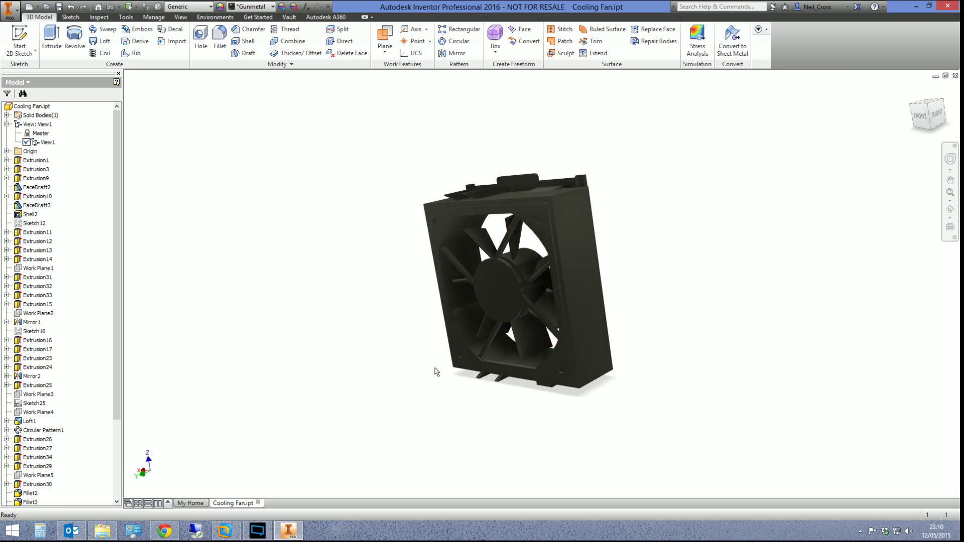
{"action": "key", "text": "F4"}
{"action": "left_click_drag", "start_coordinate": [613, 274], "coordinate": [704, 258]}
{"action": "left_click_drag", "start_coordinate": [621, 276], "coordinate": [478, 301]}
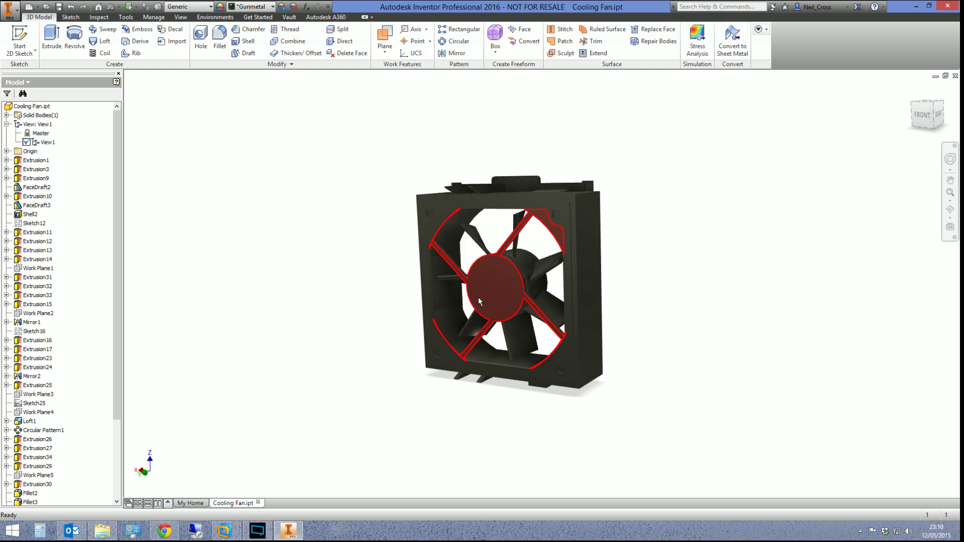
{"action": "middle_click_drag", "start_coordinate": [558, 290], "coordinate": [549, 333], "text": "shift"}
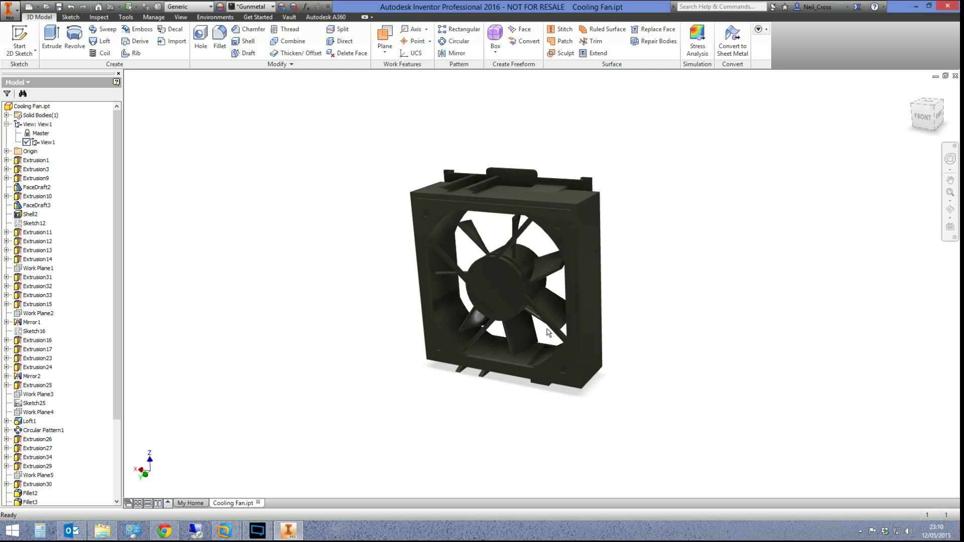
Step: Revert the Hardware graphics setting to Performance, apply it, and exit Inventor
{"action": "left_click", "coordinate": [8, 8]}
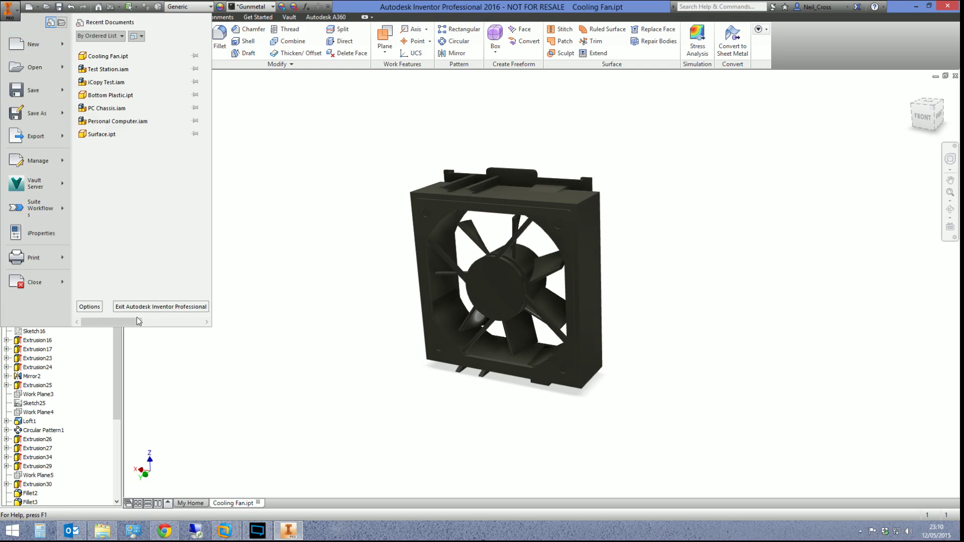
{"action": "left_click", "coordinate": [117, 324]}
{"action": "left_click", "coordinate": [455, 133]}
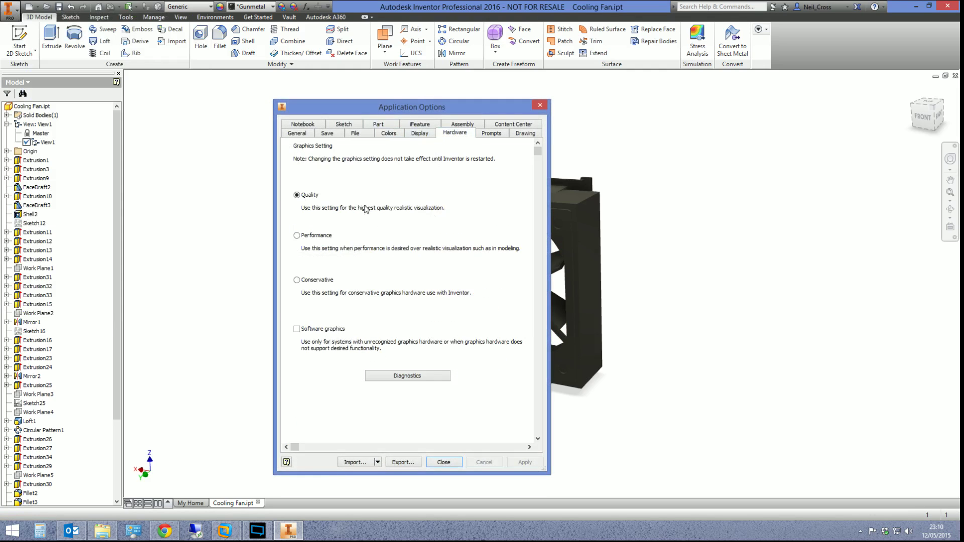
{"action": "left_click", "coordinate": [316, 236]}
{"action": "left_click", "coordinate": [525, 463]}
{"action": "left_click", "coordinate": [444, 462]}
{"action": "left_click", "coordinate": [953, 5]}
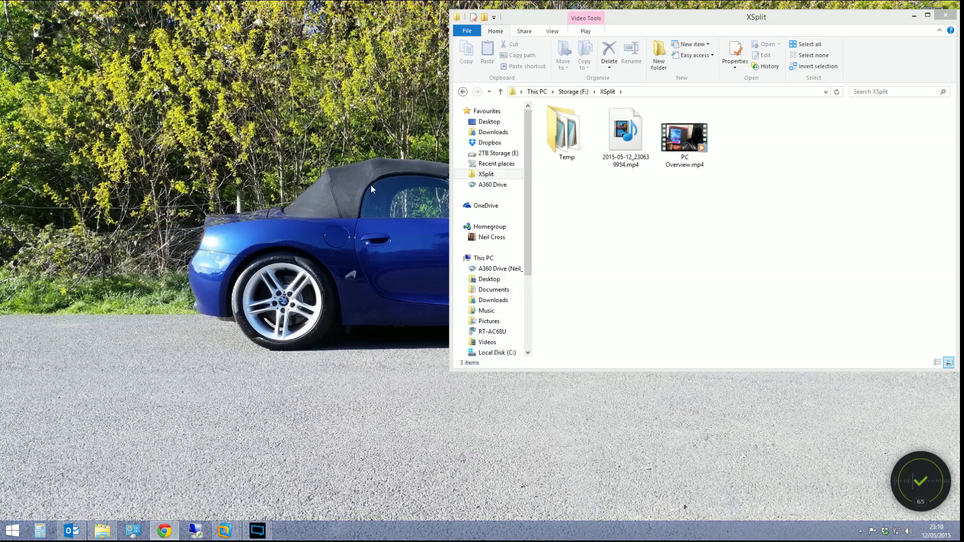
Step: Launch the NVIDIA Control Panel from the desktop right-click menu
{"action": "right_click", "coordinate": [380, 161]}
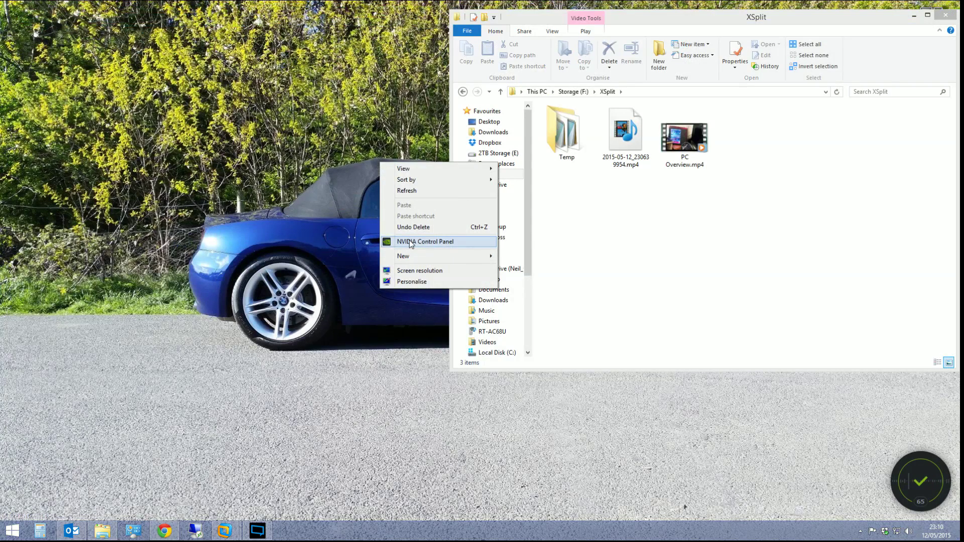
{"action": "left_click", "coordinate": [351, 120]}
{"action": "right_click", "coordinate": [350, 119]}
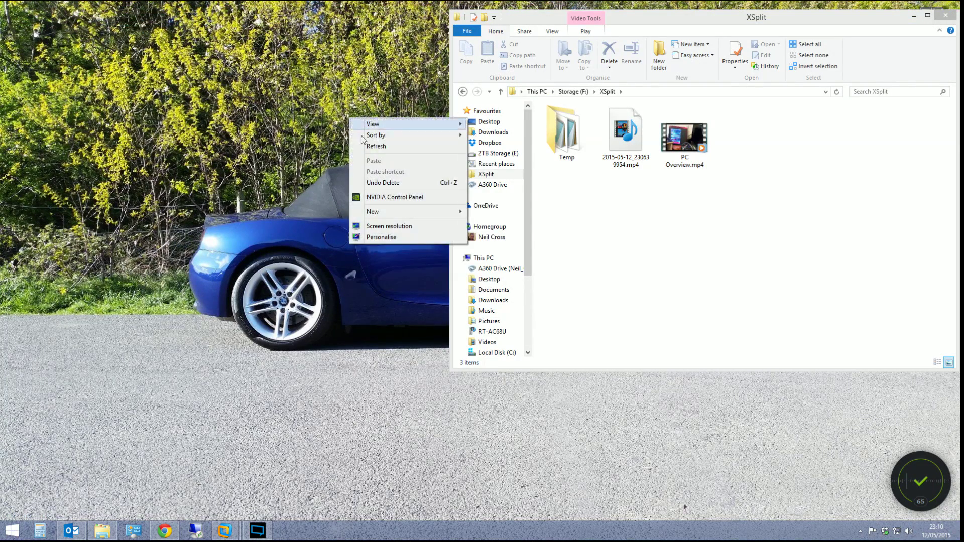
{"action": "left_click", "coordinate": [395, 197]}
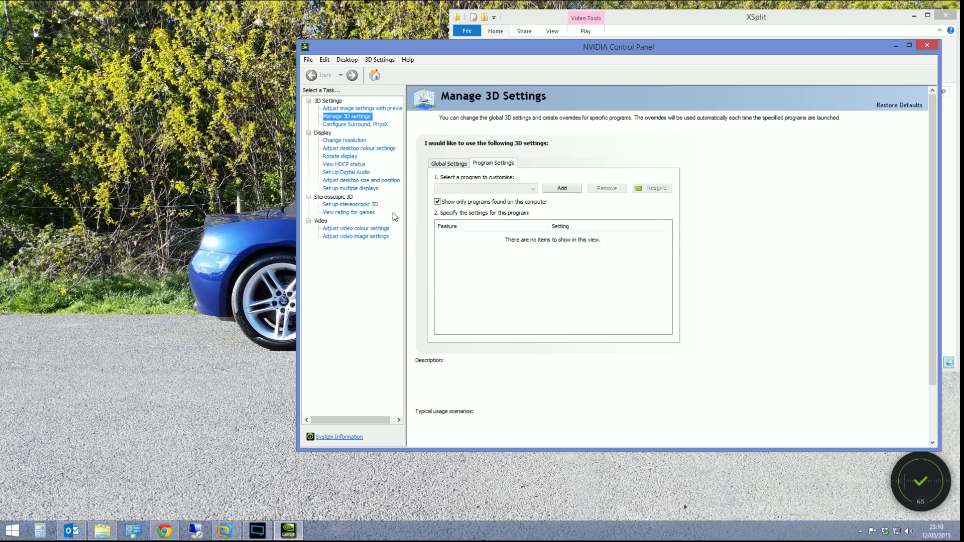
{"action": "left_click", "coordinate": [407, 61]}
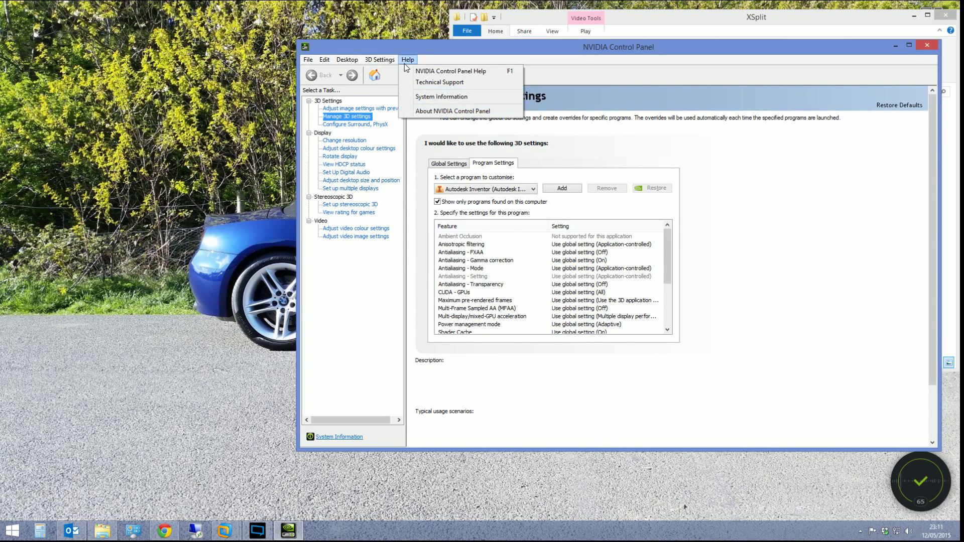
{"action": "left_click", "coordinate": [442, 97]}
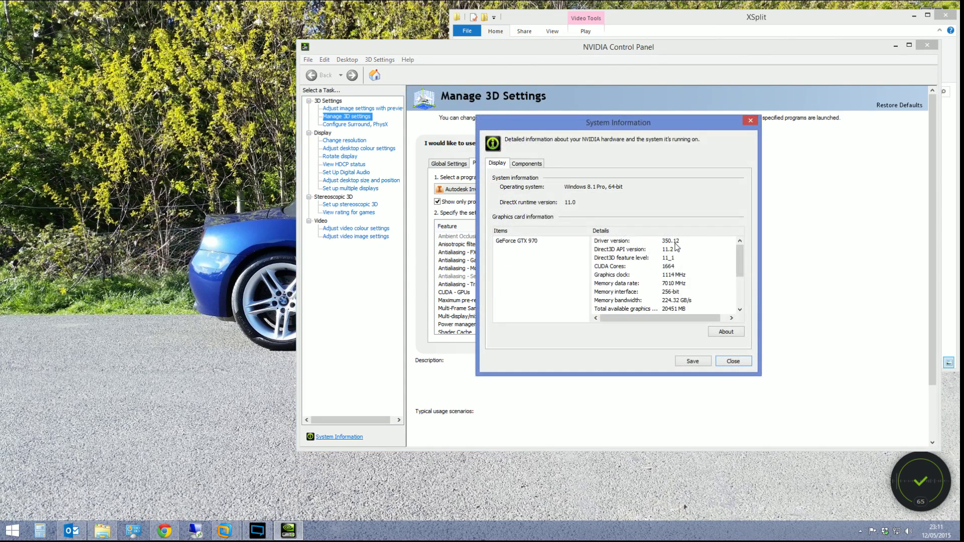
{"action": "left_click", "coordinate": [729, 362]}
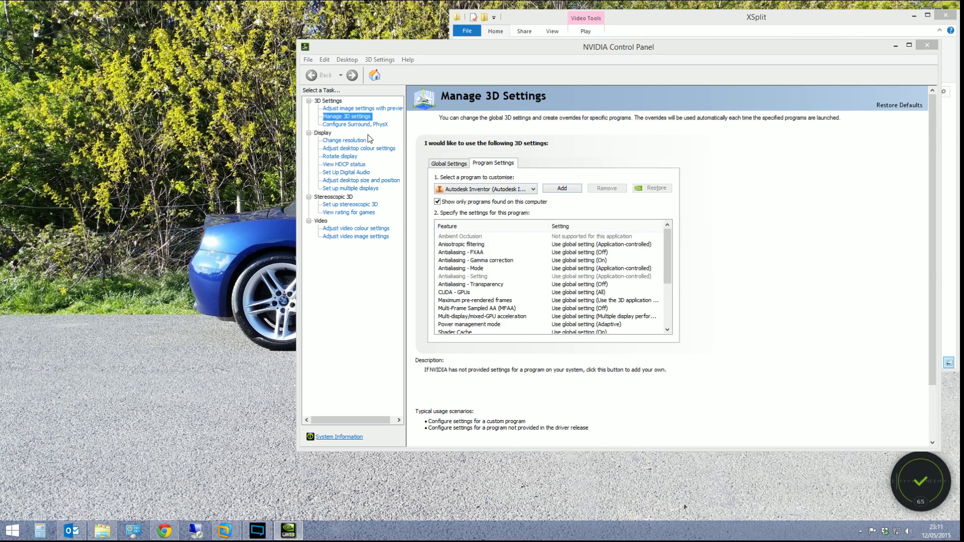
{"action": "left_click", "coordinate": [349, 120]}
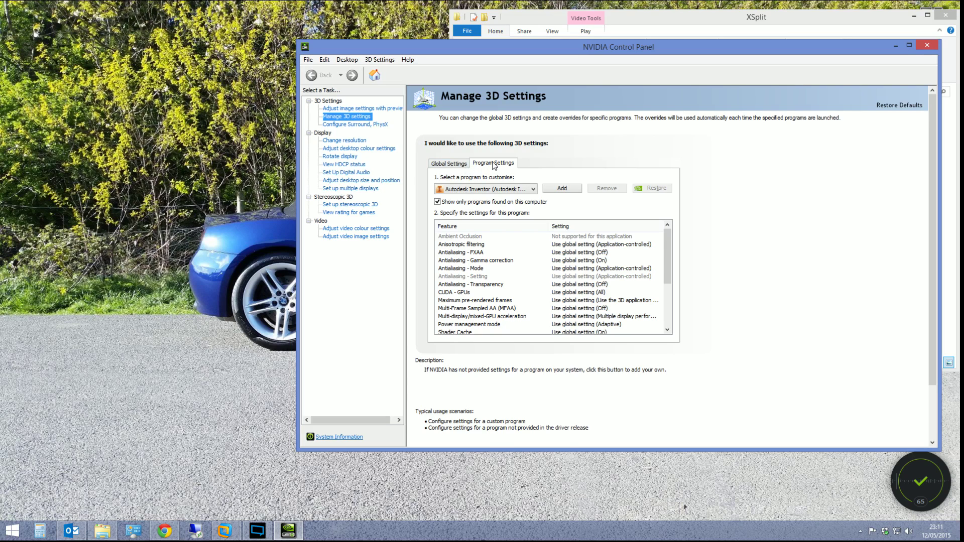
Step: Add Autodesk Inventor 2016 to the Program Settings list for customisation
{"action": "left_click", "coordinate": [562, 188]}
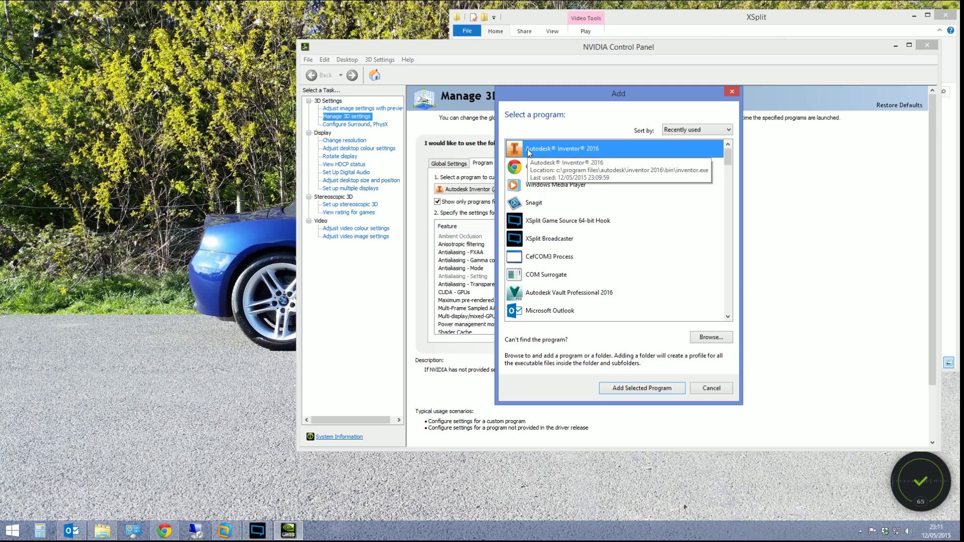
{"action": "left_click", "coordinate": [654, 389]}
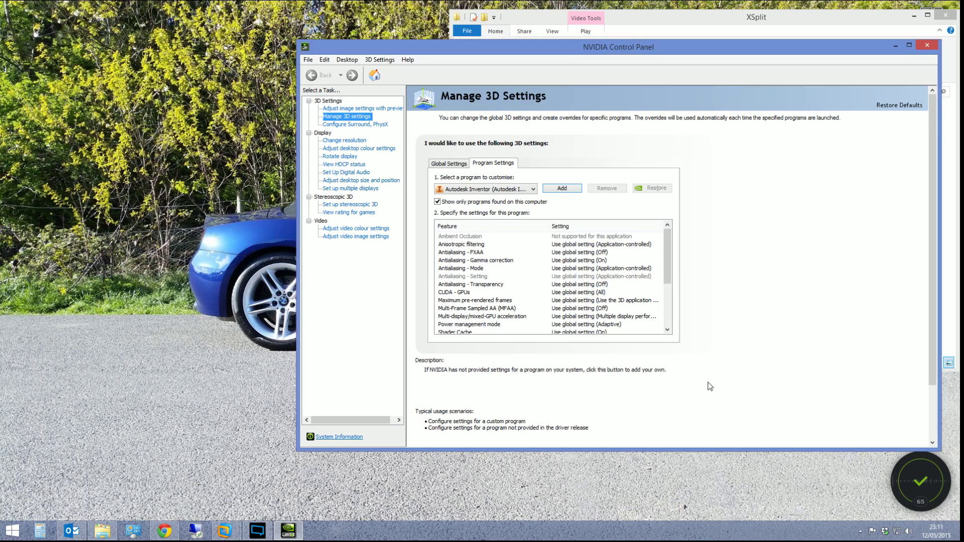
Step: Set Antialiasing - FXAA to On for Inventor, then bring up the Start screen
{"action": "left_click", "coordinate": [486, 256]}
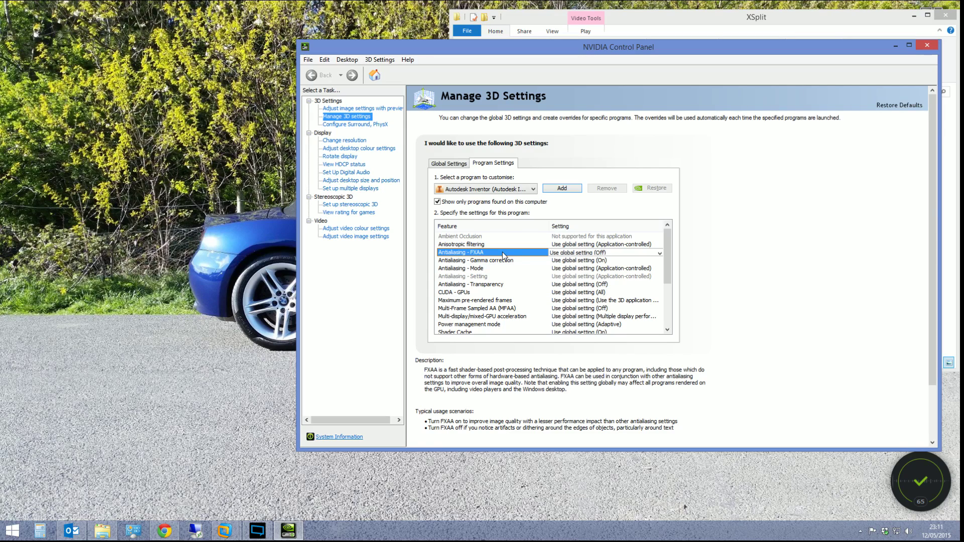
{"action": "left_click", "coordinate": [576, 254]}
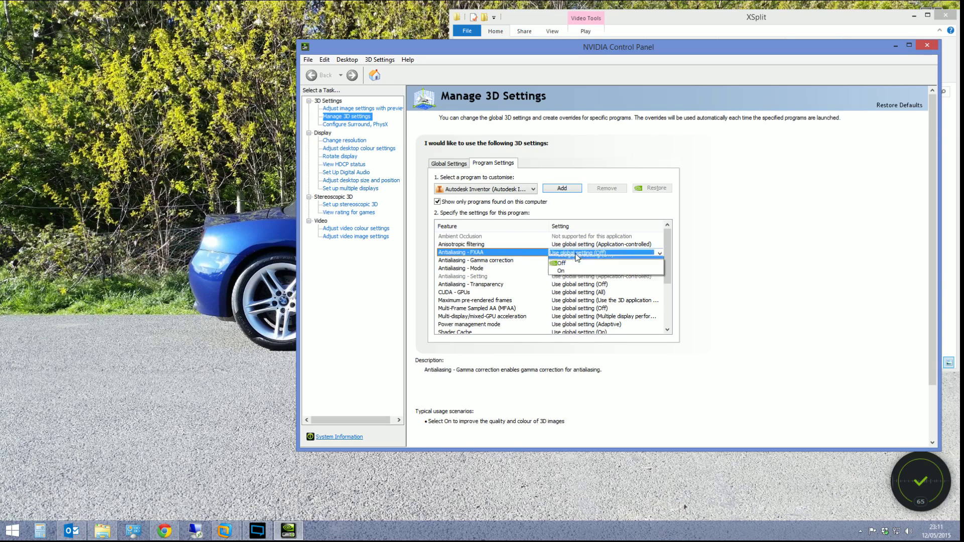
{"action": "left_click", "coordinate": [576, 278]}
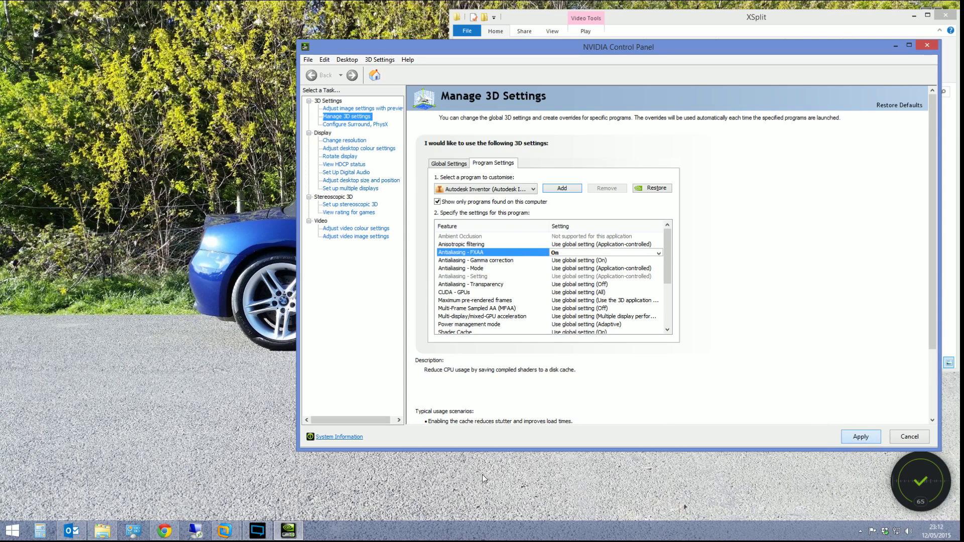
{"action": "left_click", "coordinate": [12, 531]}
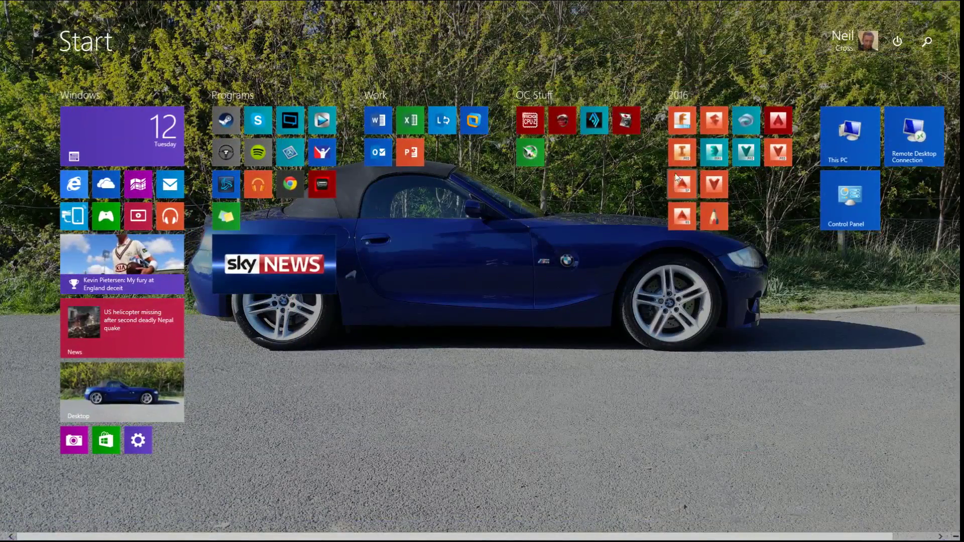
Step: Relaunch Inventor and reopen Cooling Fan.ipt from Recent Documents
{"action": "left_click", "coordinate": [682, 190]}
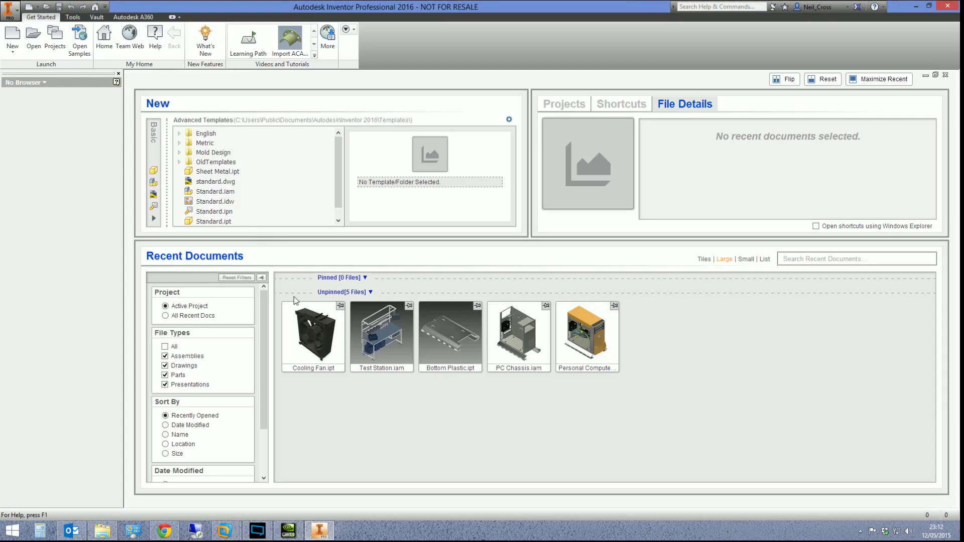
{"action": "left_click", "coordinate": [306, 346]}
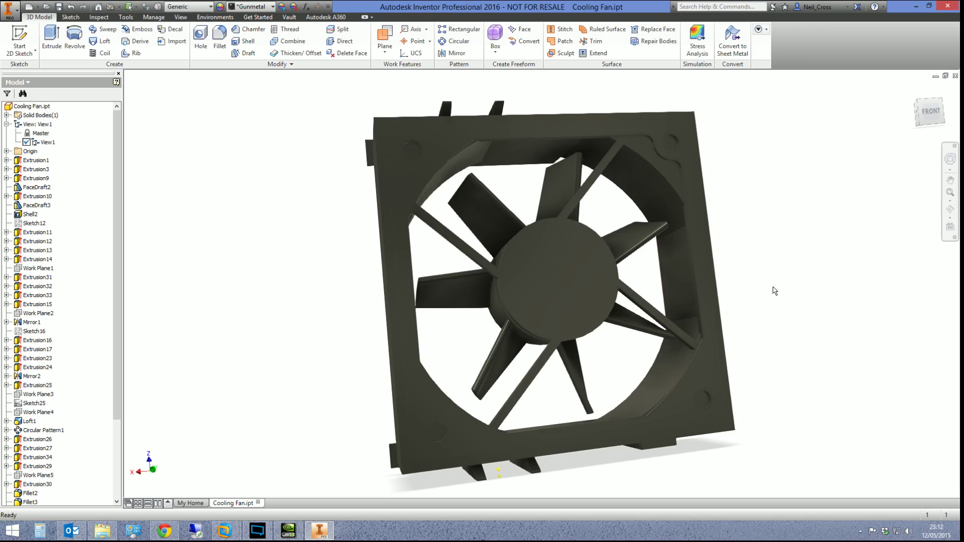
Step: Orbit the fan to check its edges from a side-on view, then bring the NVIDIA Control Panel forward
{"action": "middle_click_drag", "start_coordinate": [725, 290], "coordinate": [508, 344], "text": "shift"}
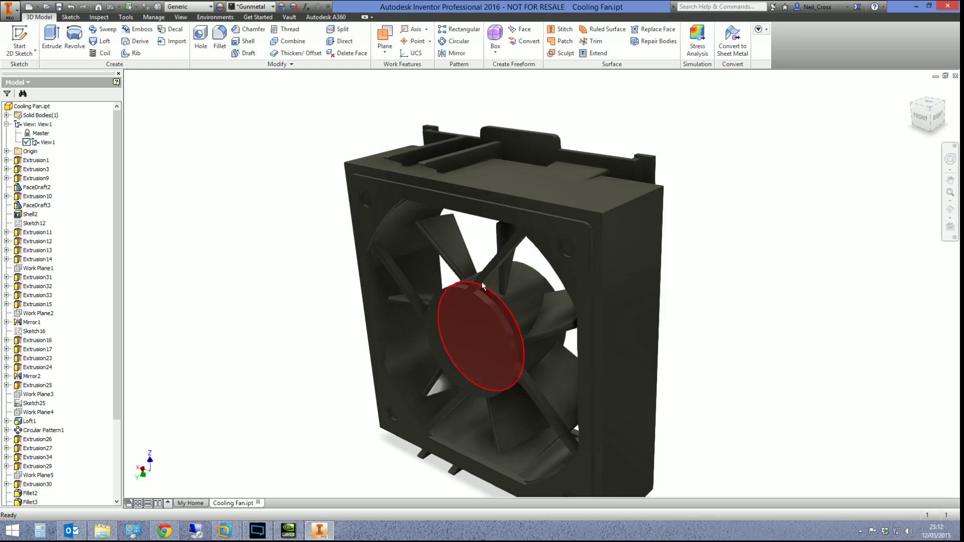
{"action": "middle_click_drag", "start_coordinate": [507, 341], "coordinate": [491, 398], "text": "shift"}
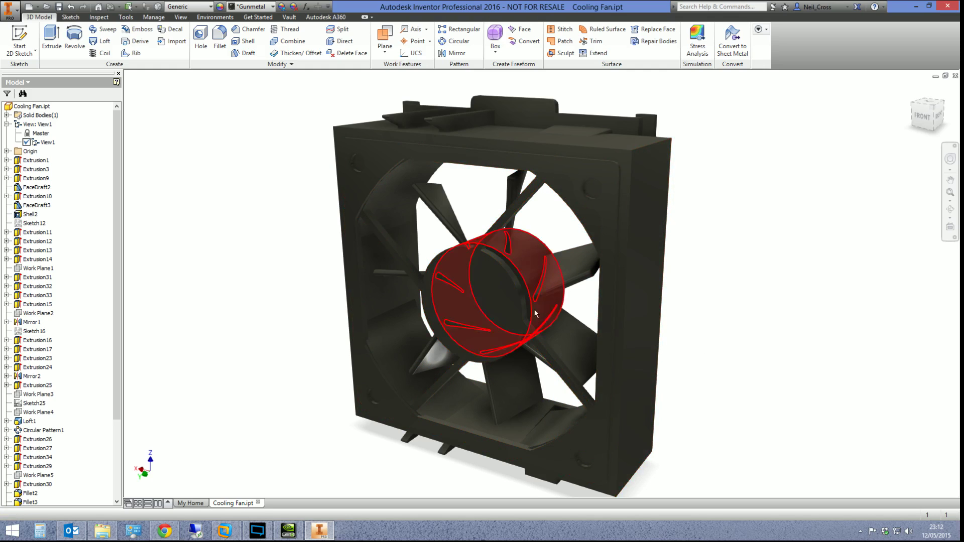
{"action": "scroll", "coordinate": [528, 287], "scroll_direction": "up", "scroll_amount": 1}
{"action": "left_click", "coordinate": [296, 530]}
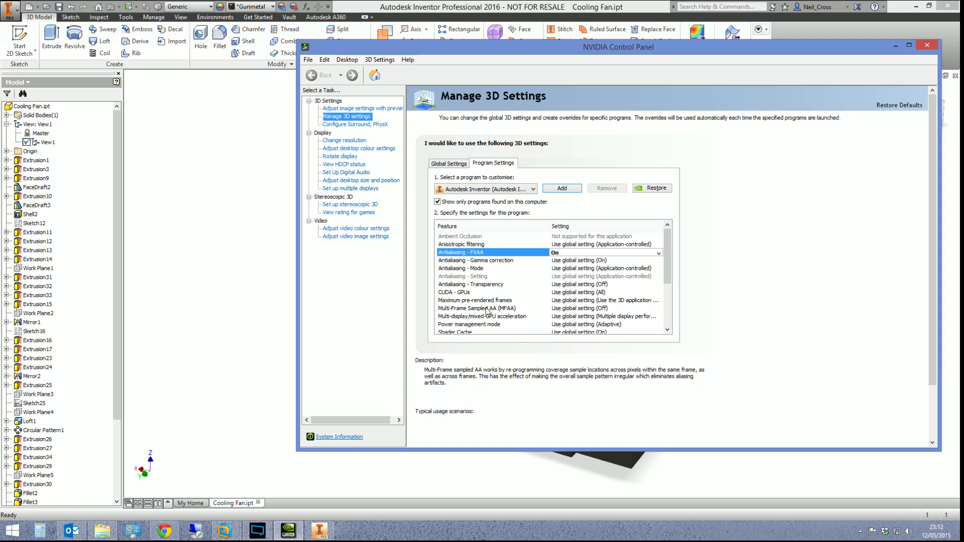
Step: Leave Antialiasing - Mode on Use global setting and confirm Antialiasing - FXAA stays On
{"action": "left_click", "coordinate": [565, 269]}
{"action": "left_click", "coordinate": [565, 272]}
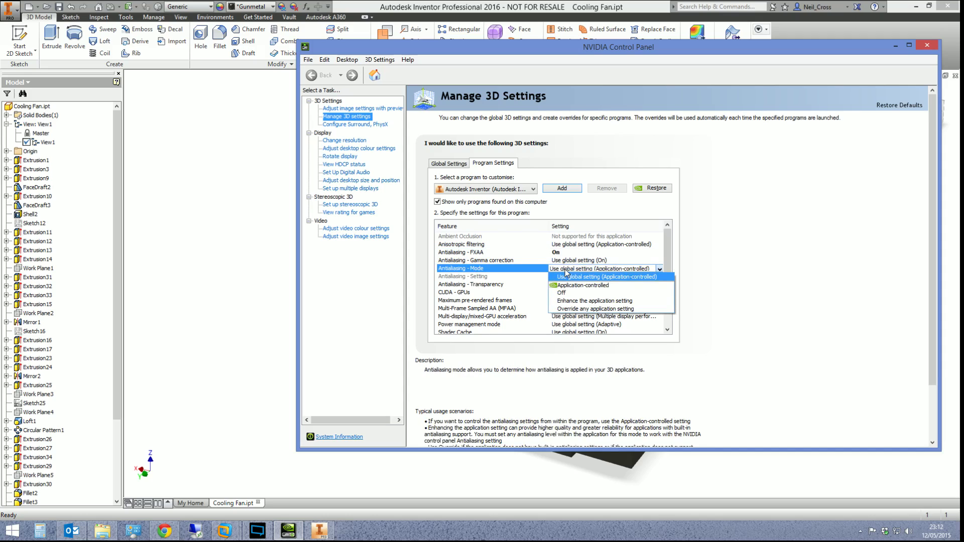
{"action": "left_click", "coordinate": [567, 279]}
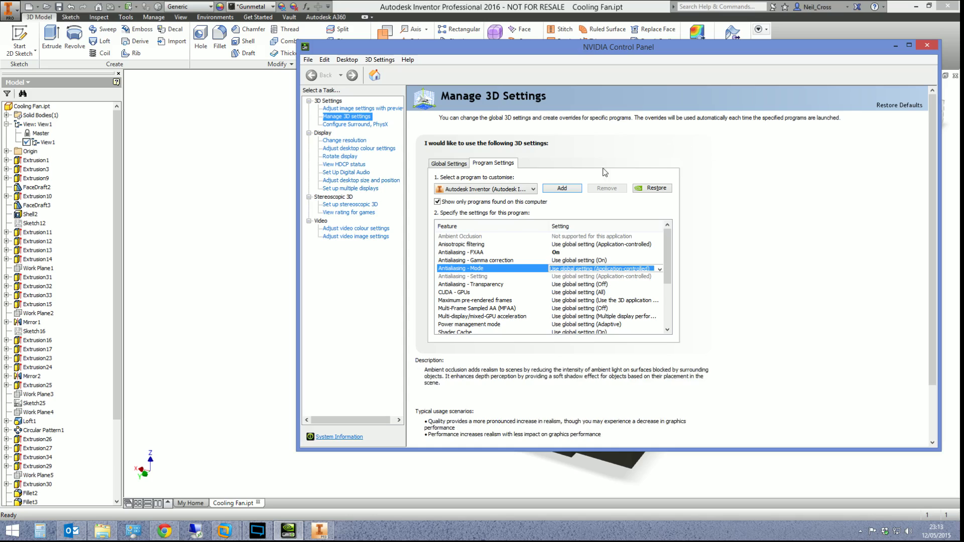
{"action": "left_click", "coordinate": [486, 252]}
Step: Minimize the NVIDIA Control Panel to reveal the Cooling Fan model in Inventor
{"action": "left_click", "coordinate": [897, 45]}
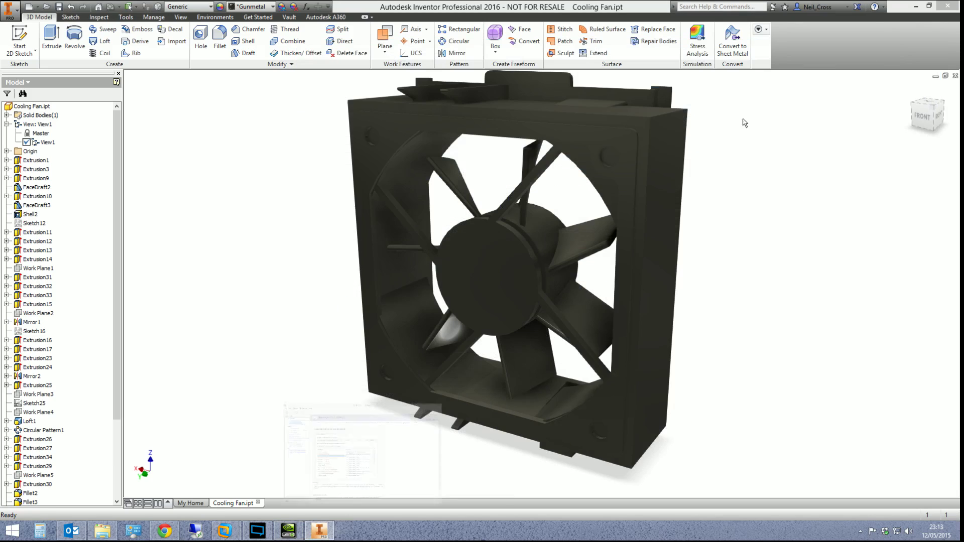